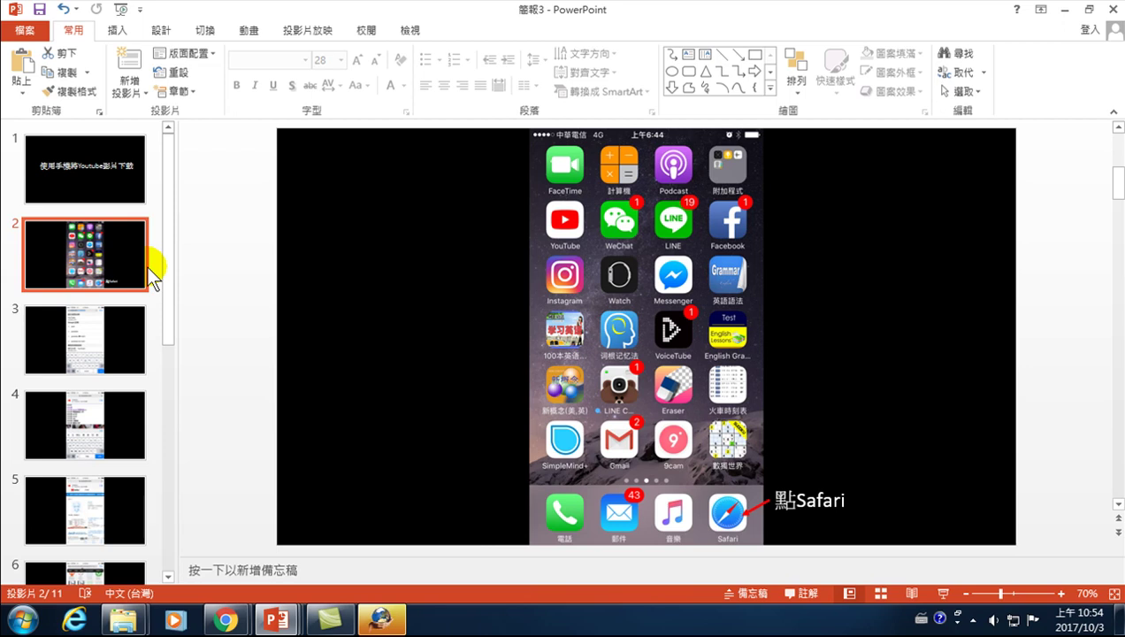
Step: Open the 使用手機下載Youtube影片 presentation from the course folder in PowerPoint
mouse_move(280, 620)
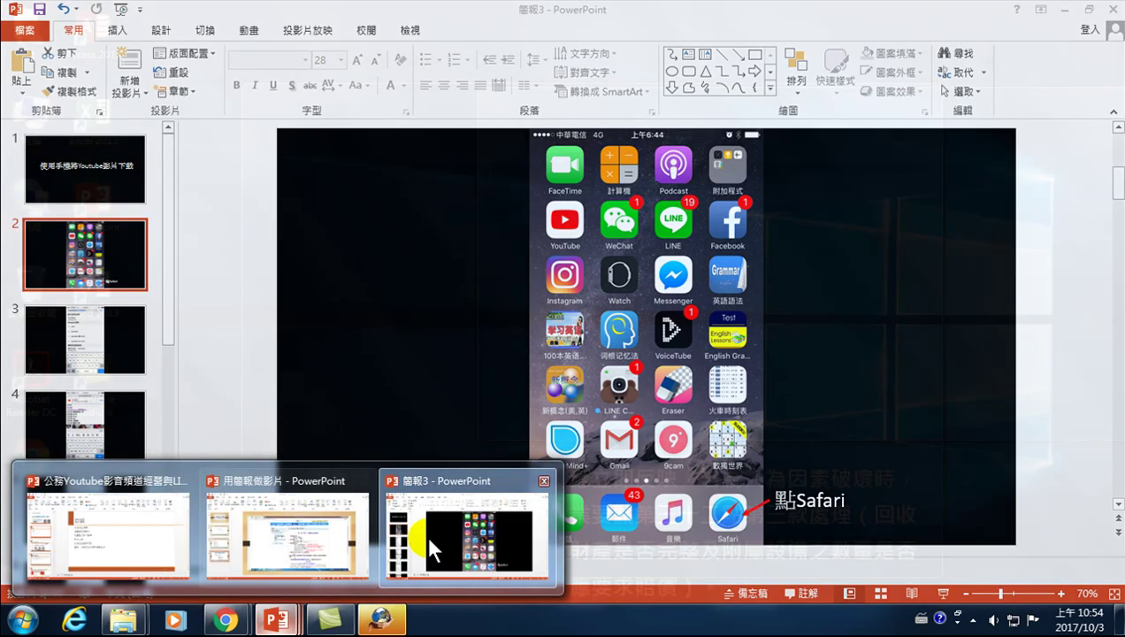
mouse_move(287, 546)
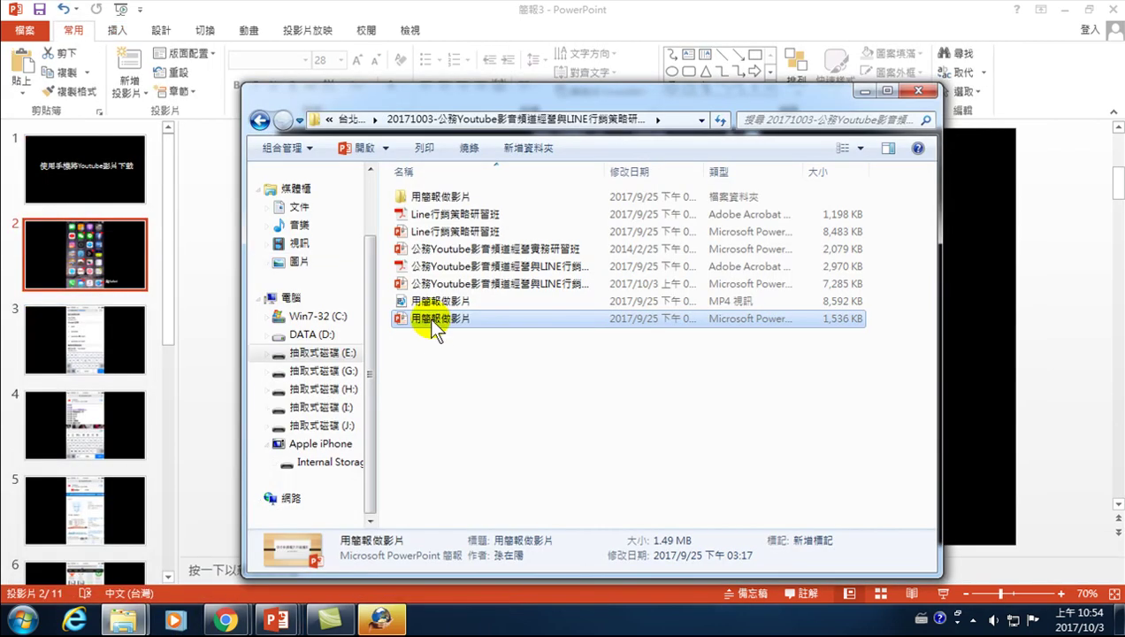
double_click(427, 316)
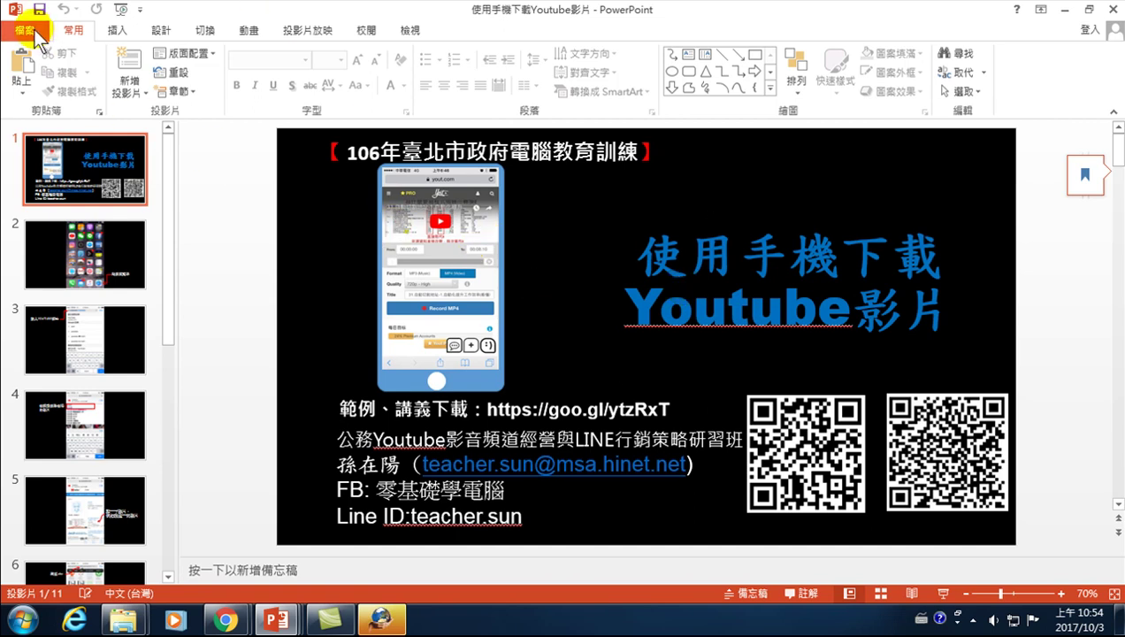
Step: Go to File > Export > Create a Video, showing 1280 x 720 at 05.00 seconds per slide
left_click(27, 31)
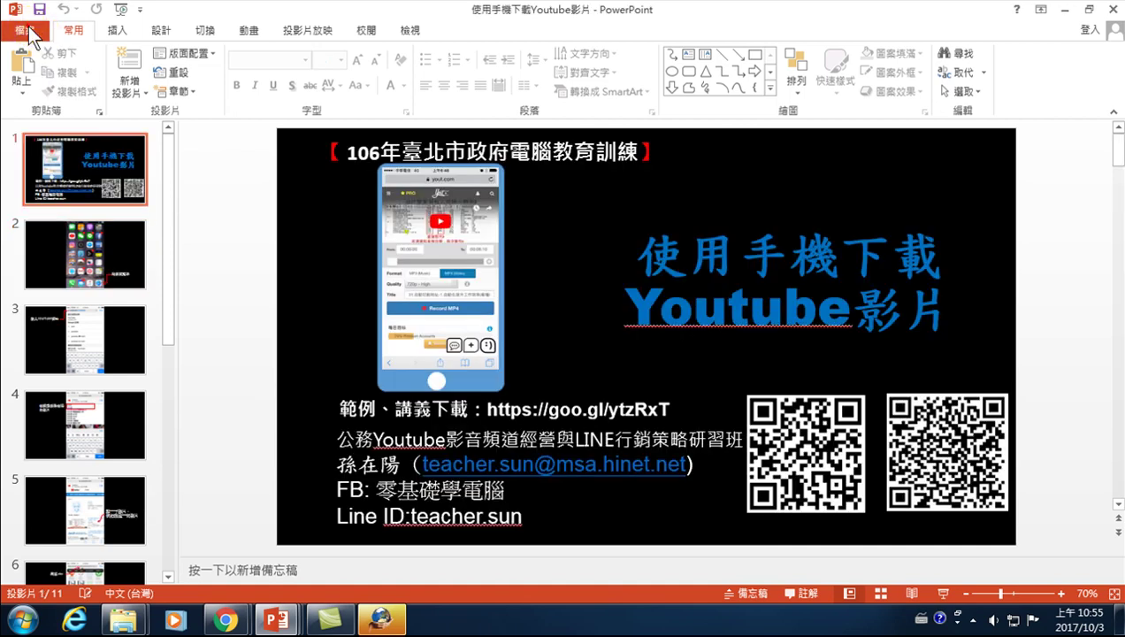
left_click(30, 30)
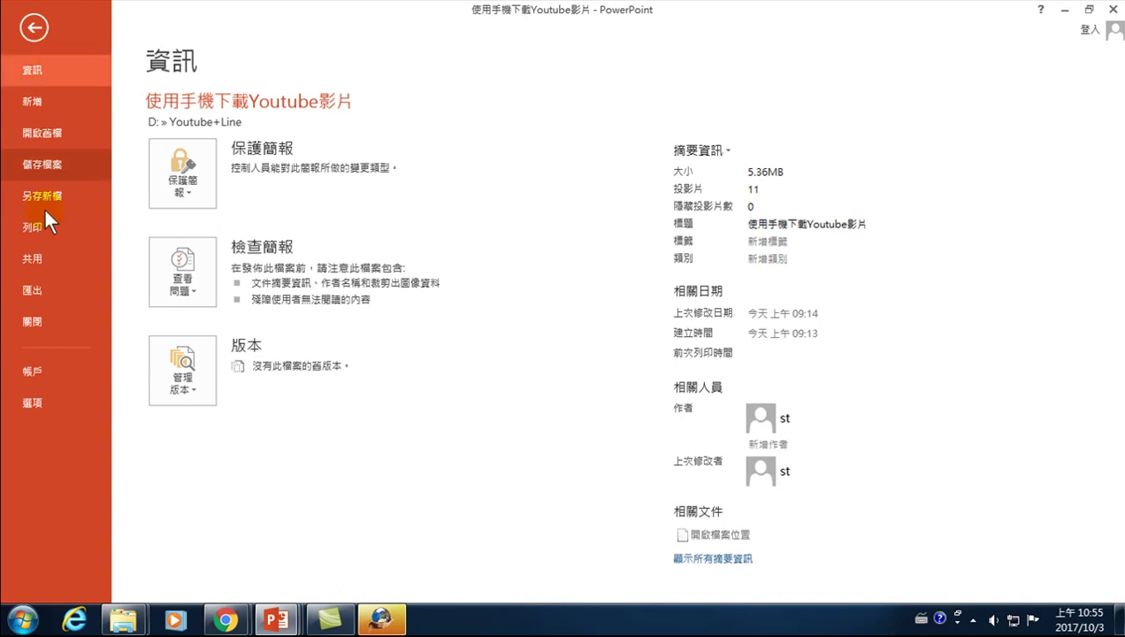
left_click(35, 285)
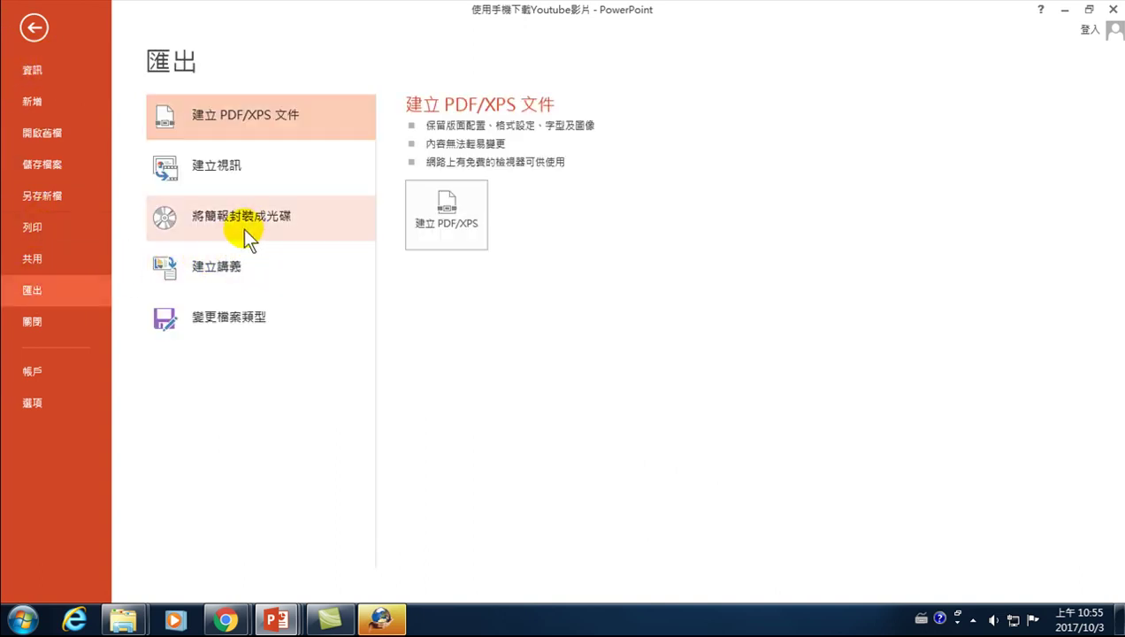
left_click(216, 164)
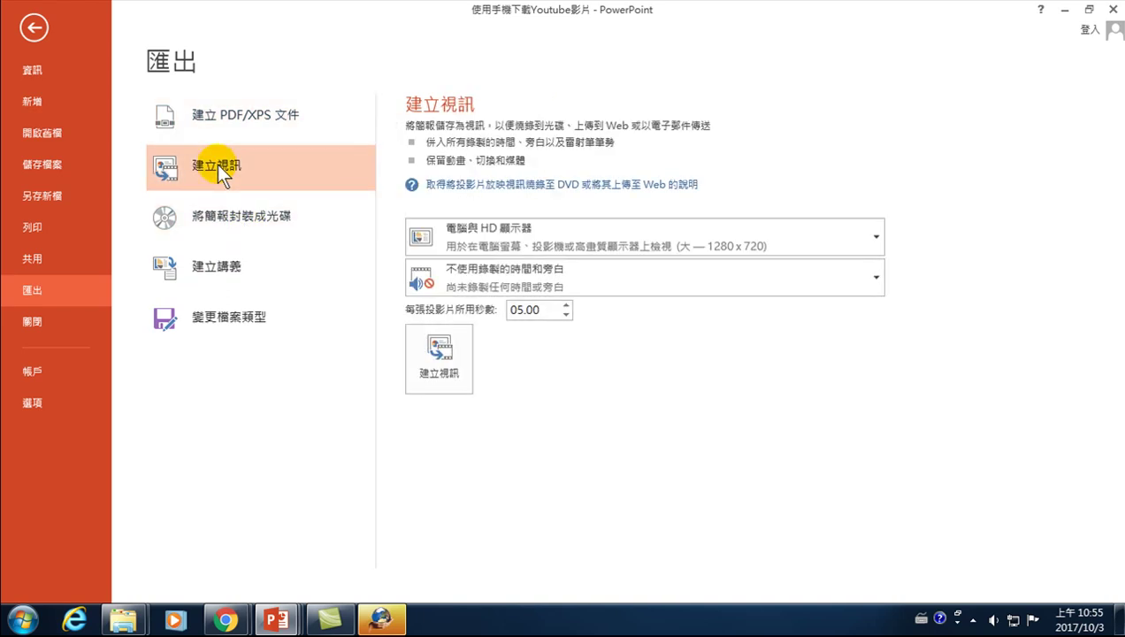
Step: Expand the video quality list to show the 1280 x 720, 852 x 480 and 424 x 240 options
left_click(692, 247)
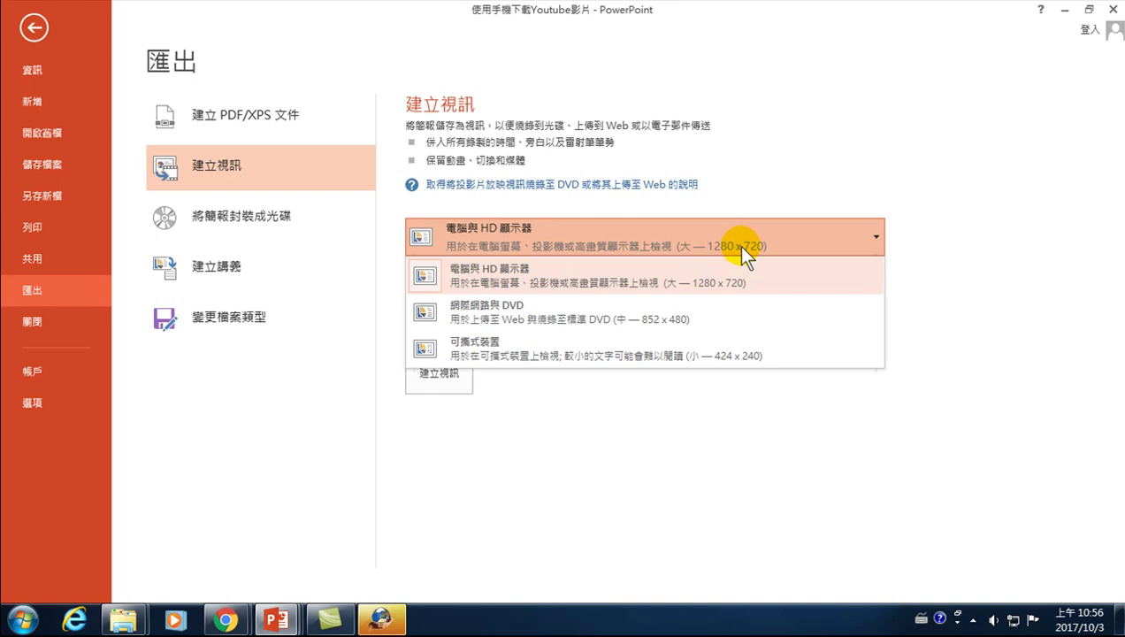
Step: Keep 電腦與 HD 顯示器 (1280 x 720) as the video quality and collapse the list
left_click(737, 244)
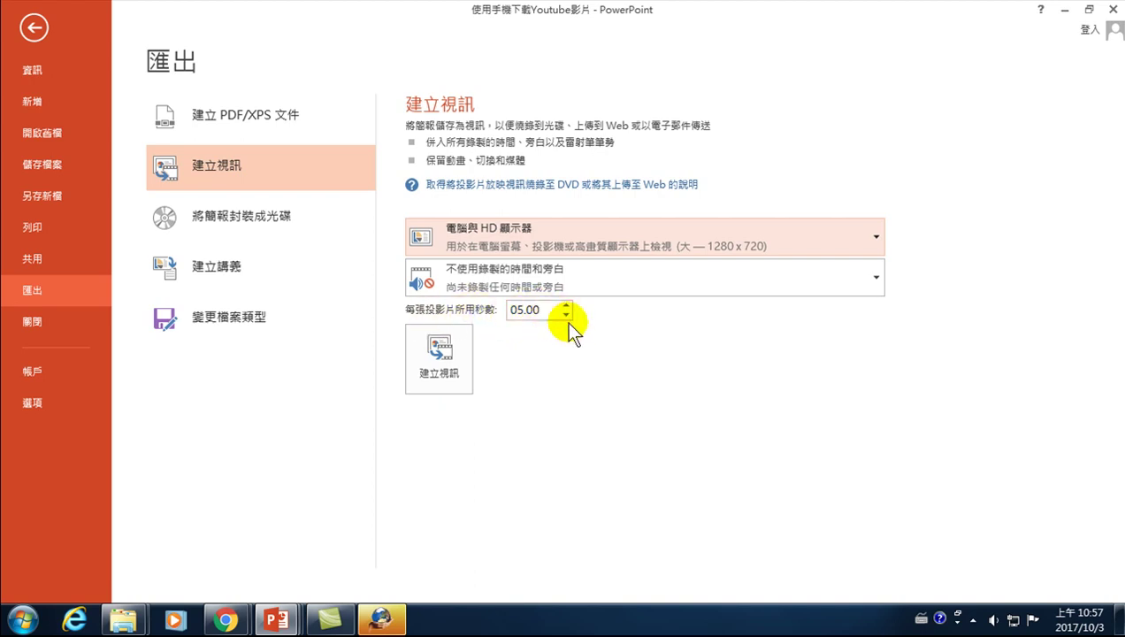
left_click(565, 315)
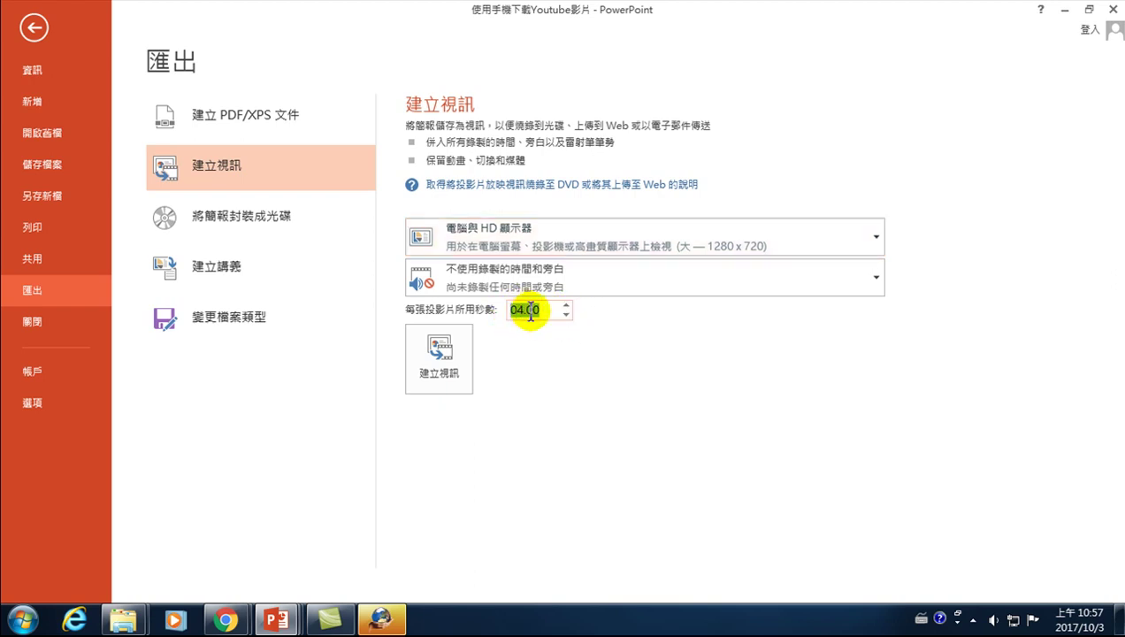
left_click(567, 305)
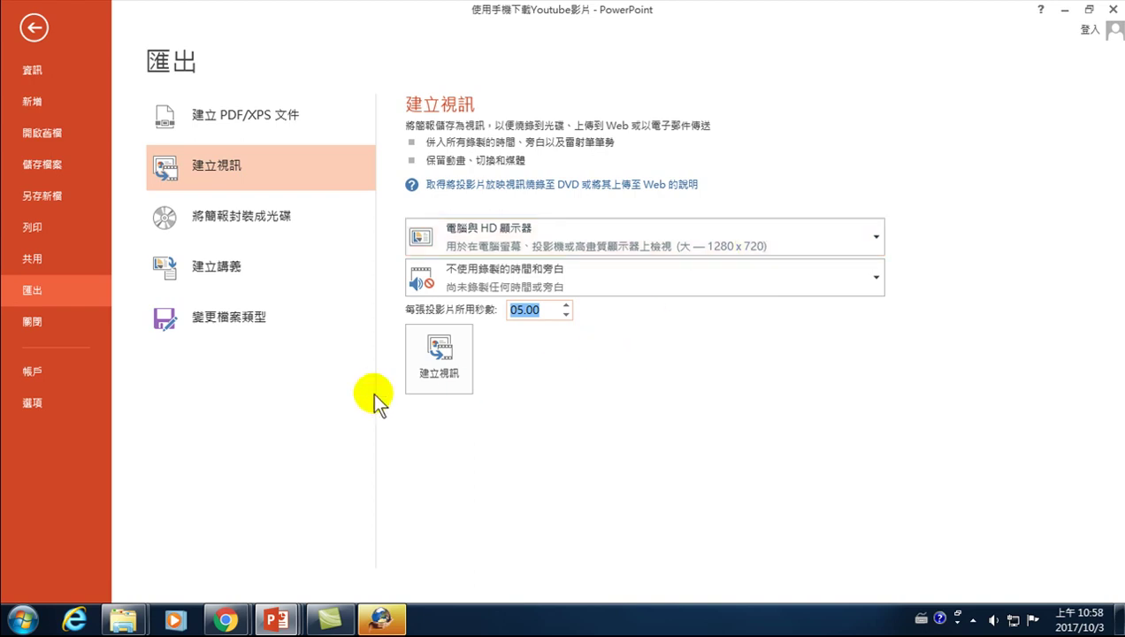
Step: Create the video and save it as MPEG-4 使用手機下載Youtube影片 in the Youtube+Line folder
left_click(447, 361)
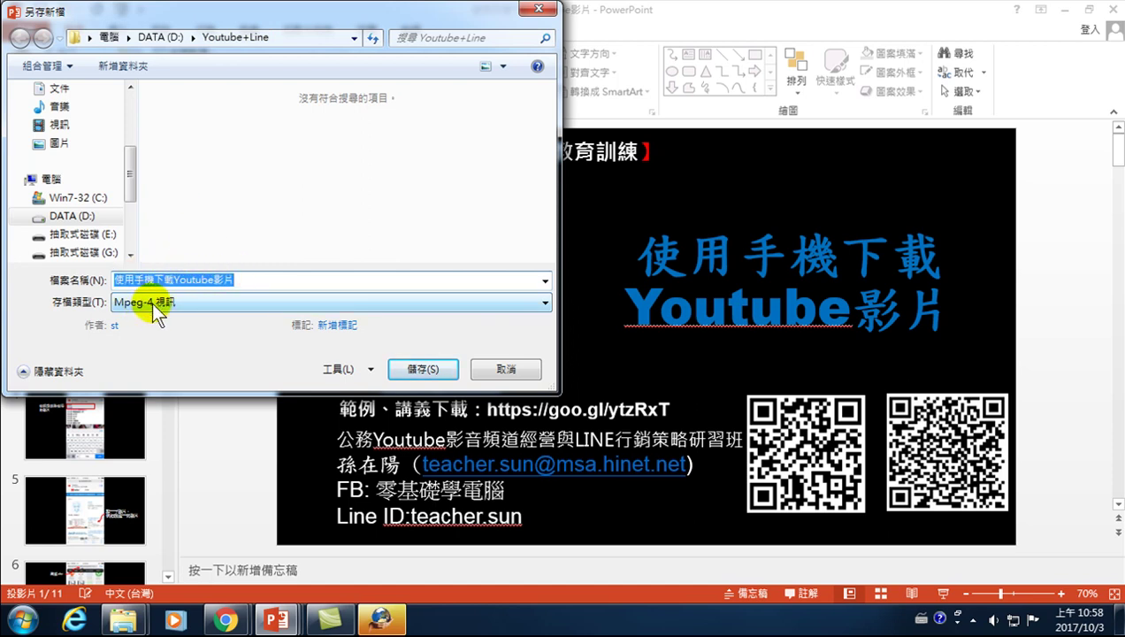
left_click(418, 369)
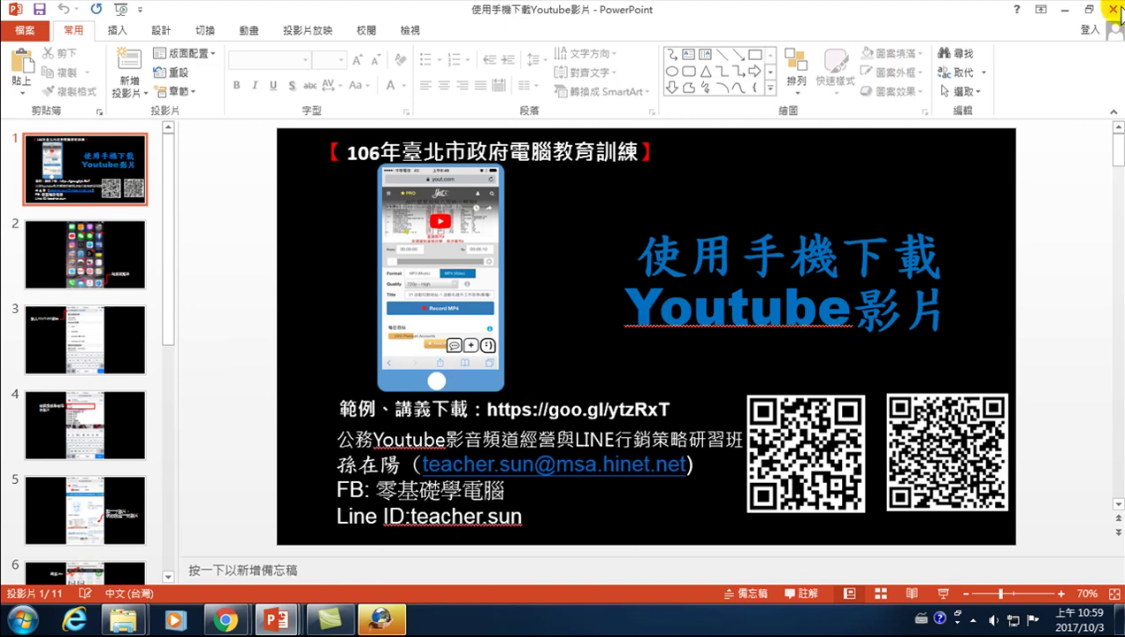
Step: Play the 4,312 KB MP4 使用手機下載Youtube影片 from the Youtube+Line folder, then close the player
left_click(1063, 9)
mouse_move(124, 620)
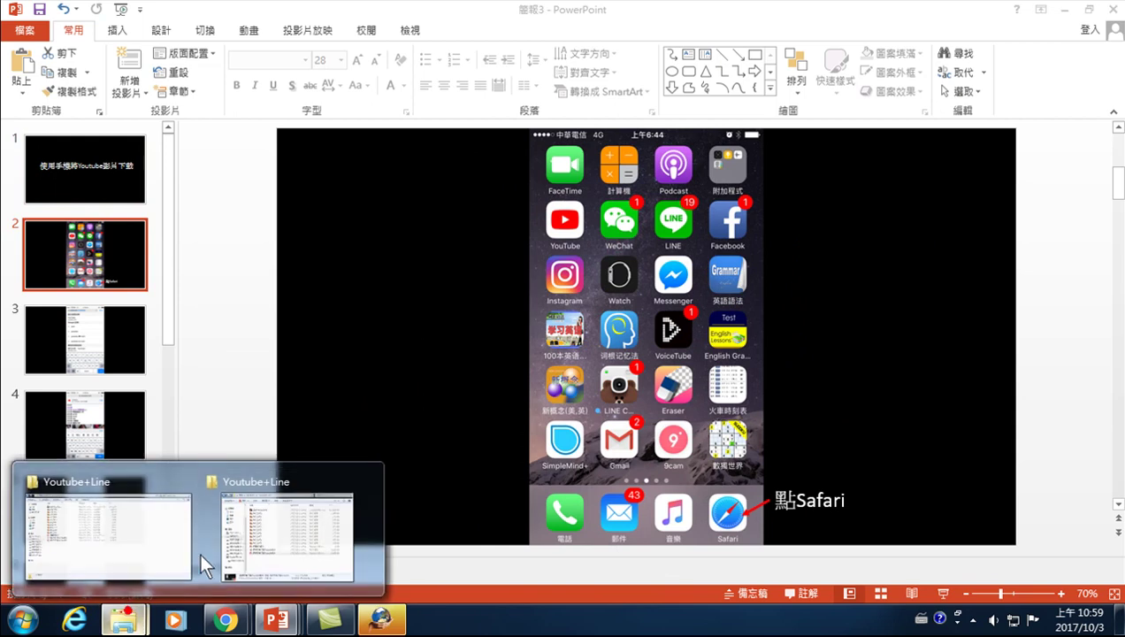
left_click(271, 522)
left_click(443, 422)
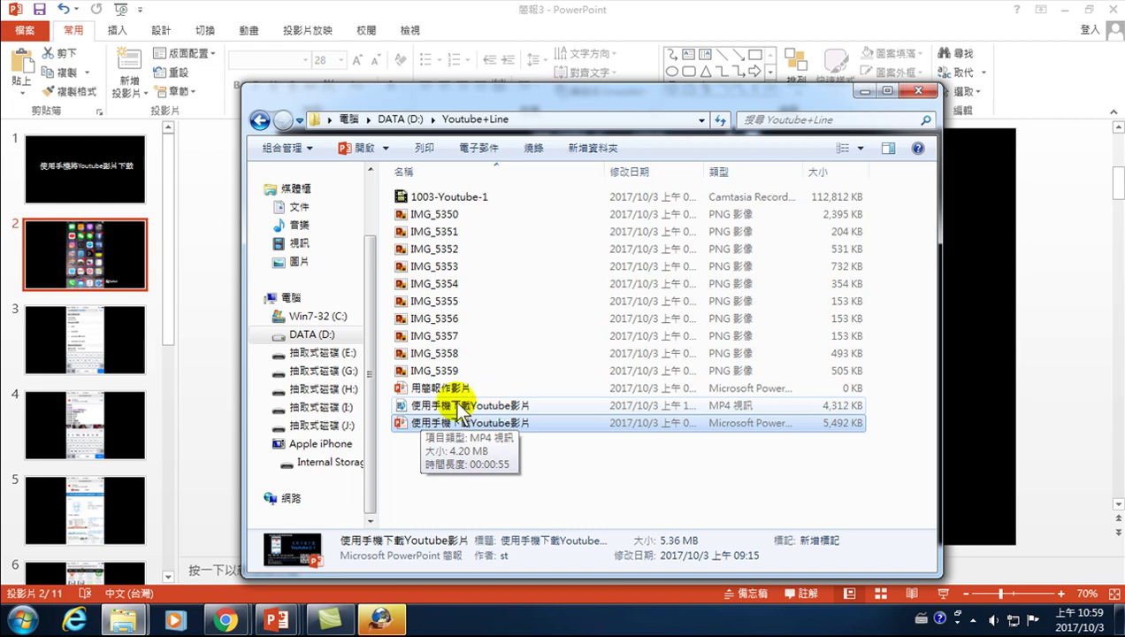
left_click(458, 405)
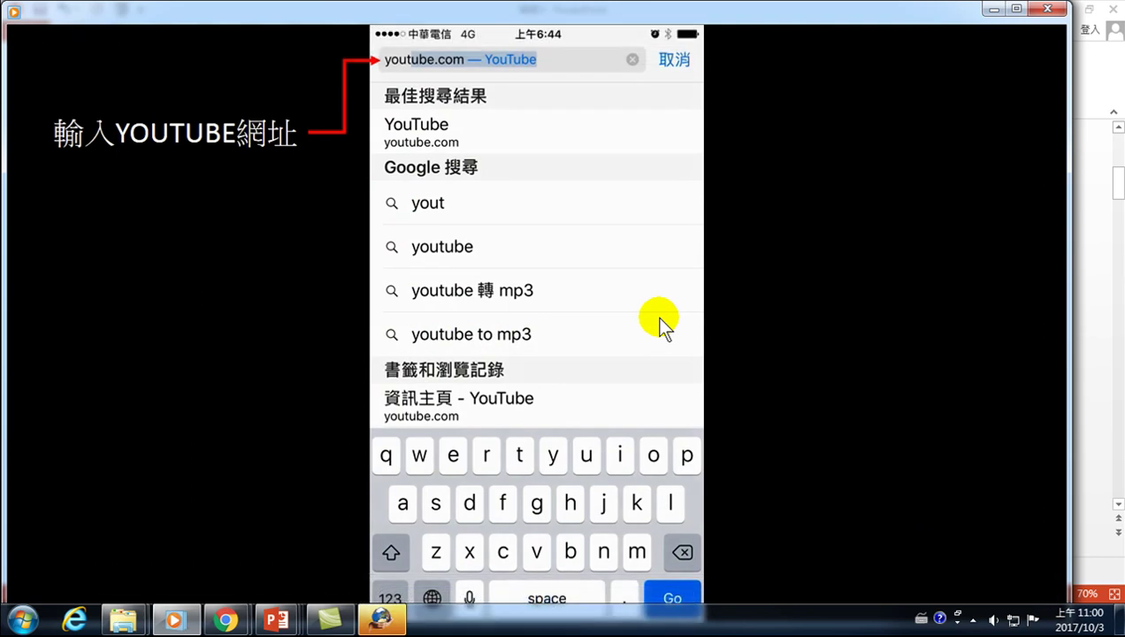
left_click(1048, 8)
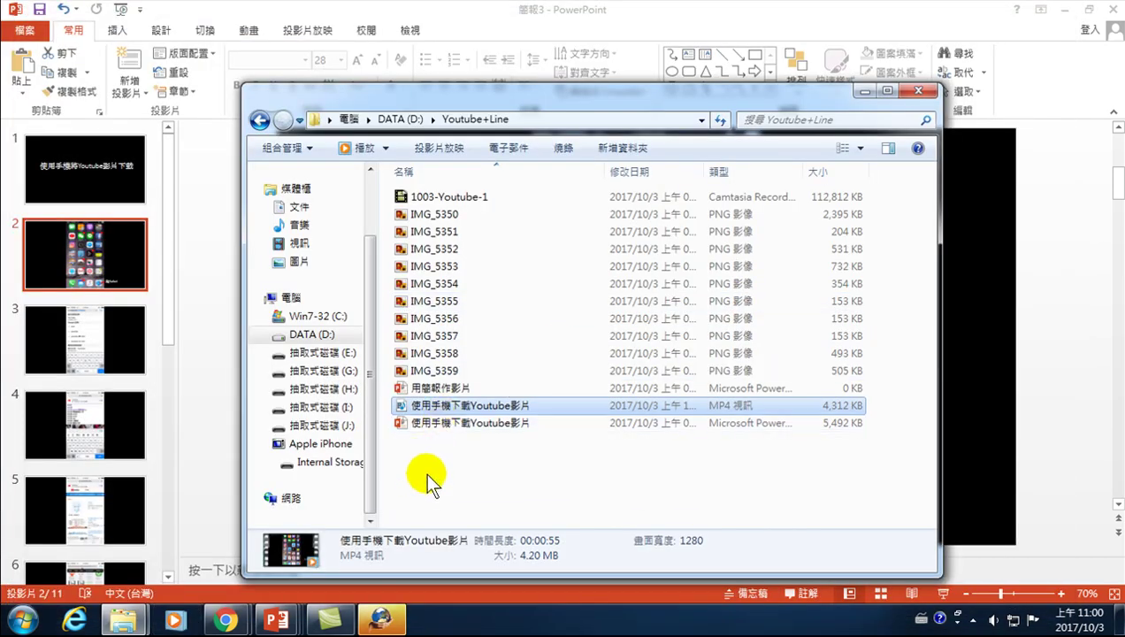
Step: Return to the presentation, review the Create a Video settings, then resume normal slide editing
mouse_move(277, 620)
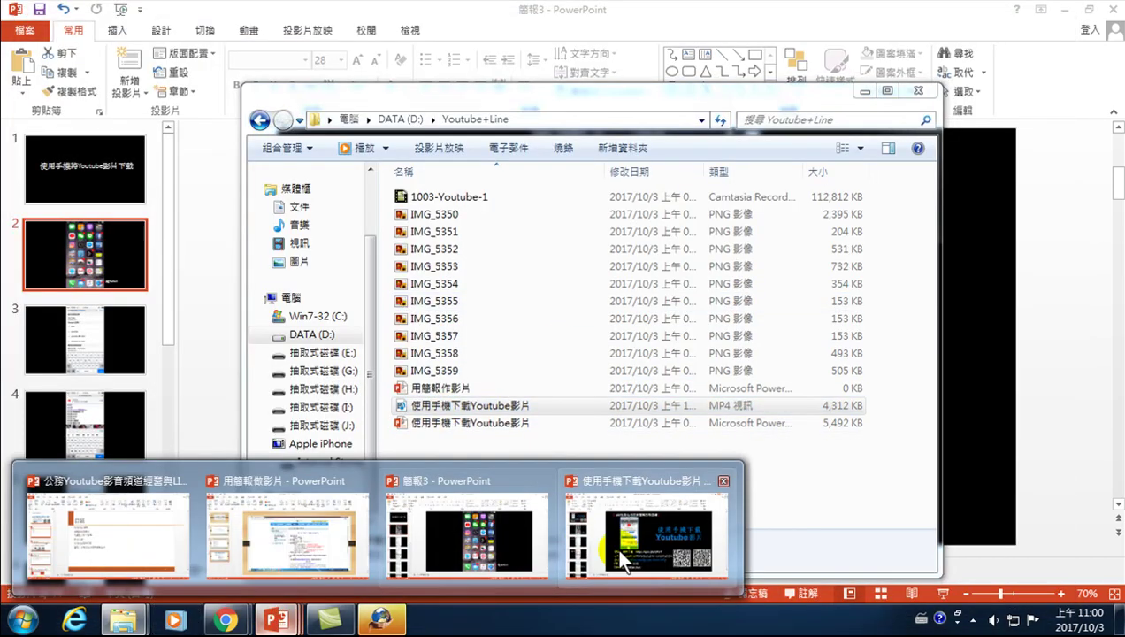
left_click(613, 544)
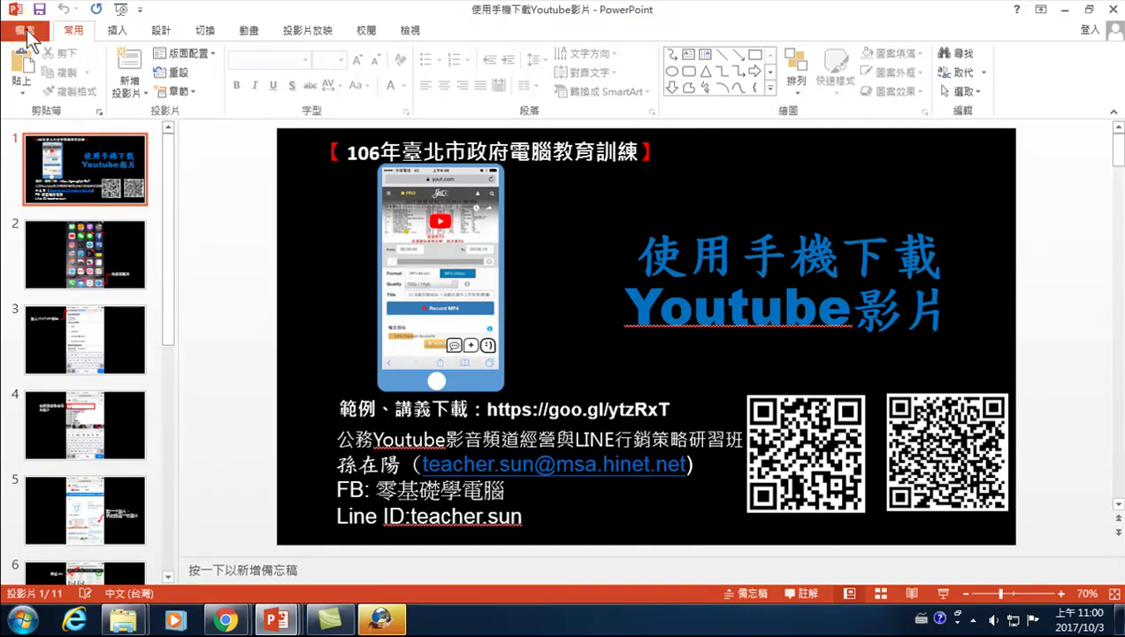
left_click(27, 29)
left_click(40, 288)
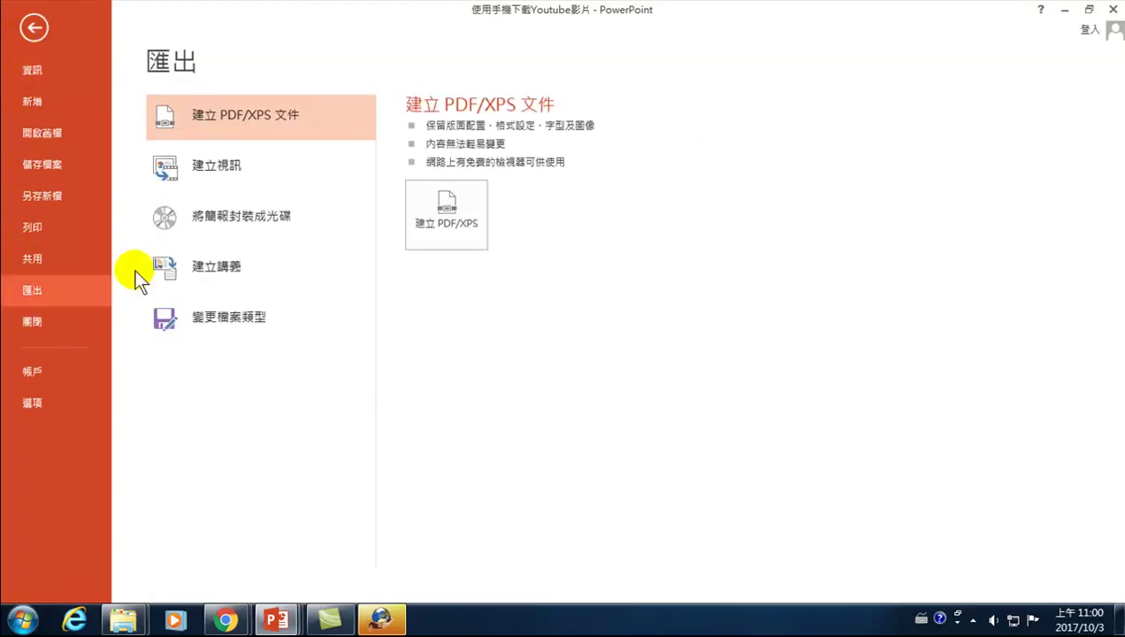
left_click(229, 162)
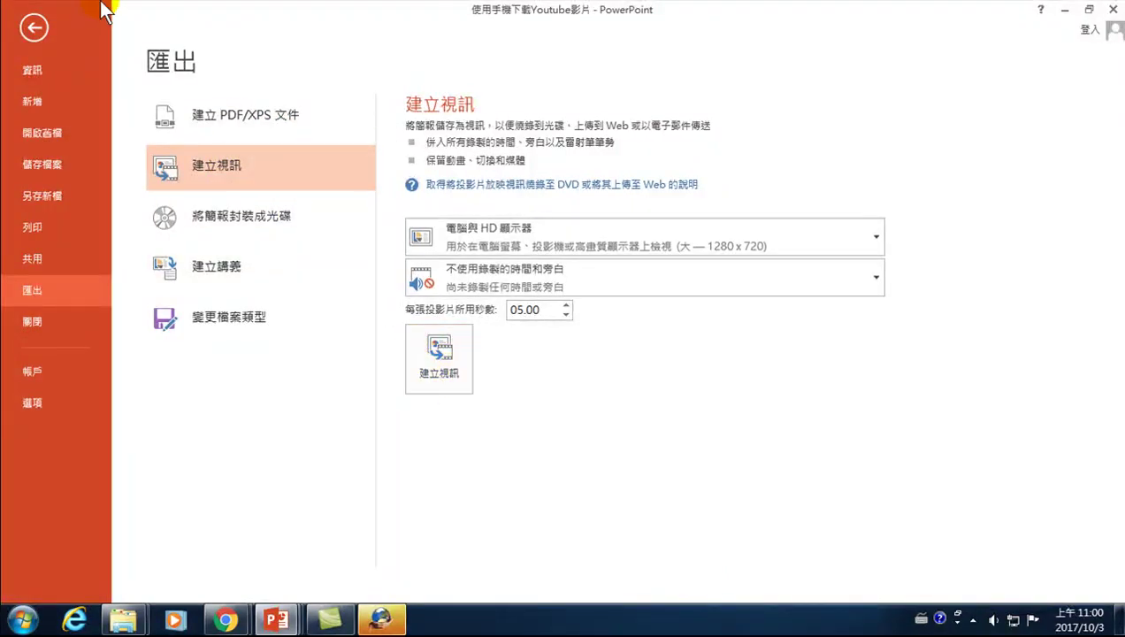
left_click(40, 29)
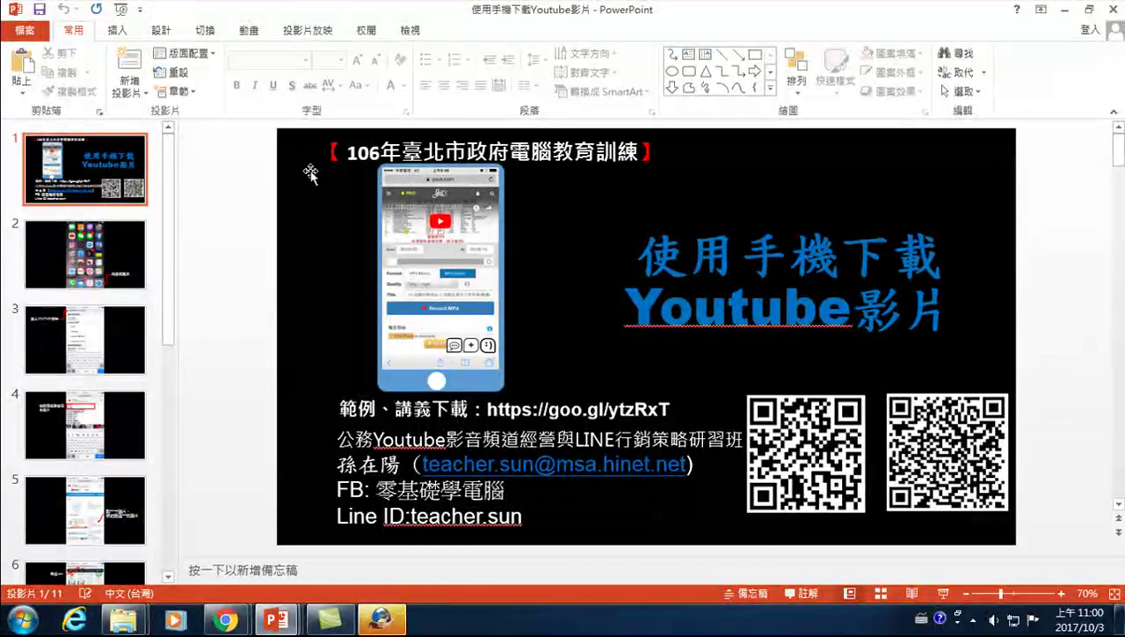